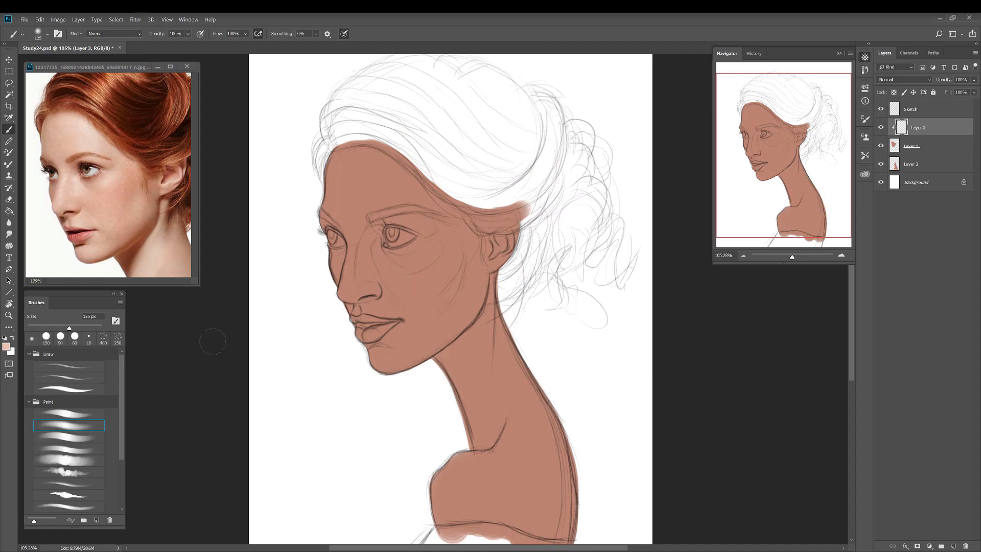
Step: Set the foreground colour to a pale peach skin tone, hex e6c2b1
left_click(6, 348)
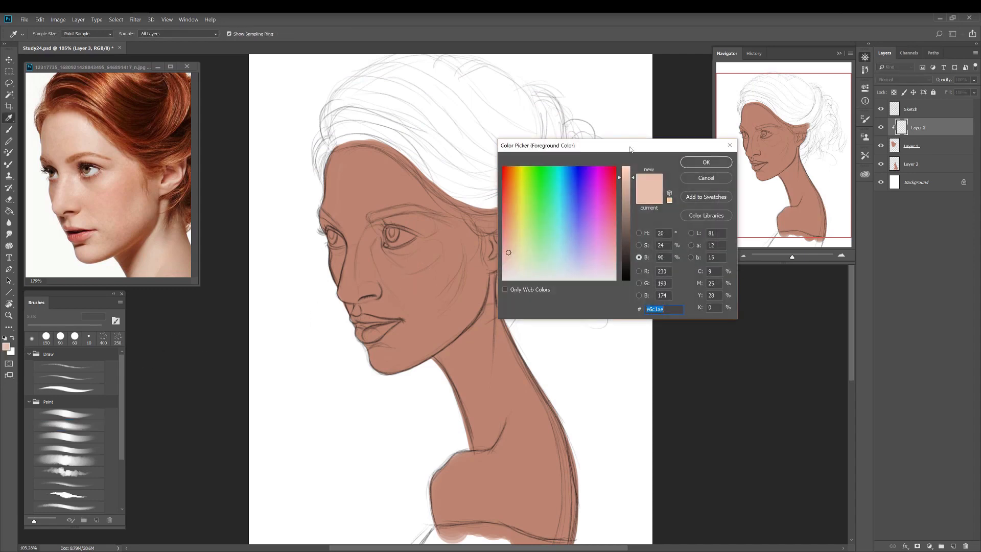
left_click_drag(630, 148, 468, 186)
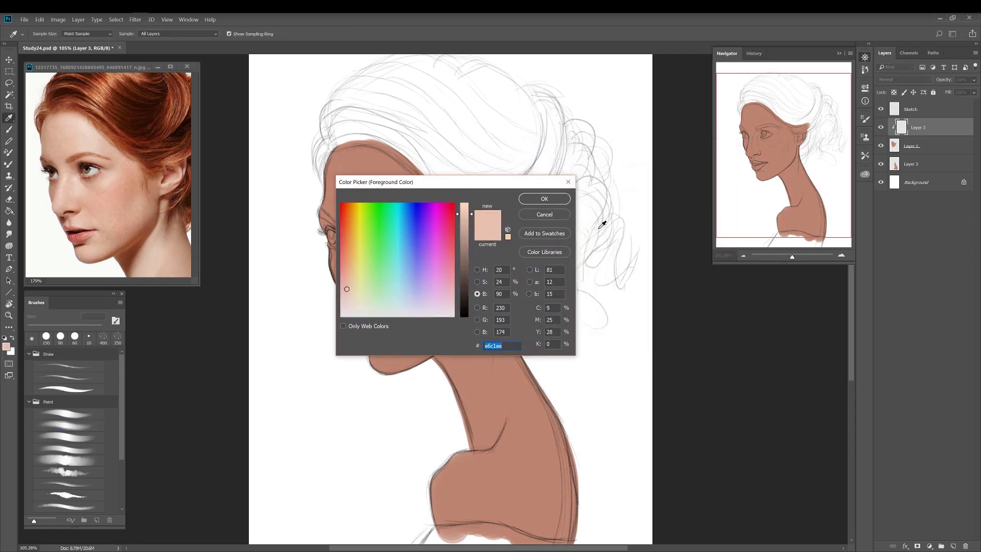
left_click(347, 290)
left_click(568, 199)
key("b")
Step: Paint the peach tone over the cheek and up the forehead with a soft brush of about 150 px
left_click_drag(449, 274, 452, 281)
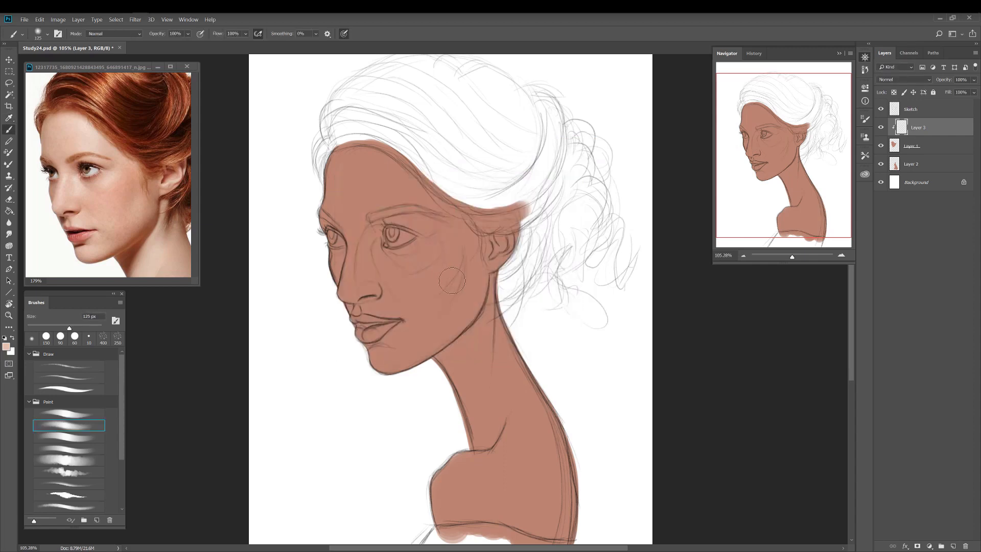
key("bracketright")
key("bracketright")
mouse_move(433, 252)
left_mouse_down()
mouse_move(387, 269)
mouse_move(437, 241)
mouse_move(387, 279)
mouse_move(436, 266)
mouse_move(387, 286)
mouse_move(434, 275)
mouse_move(406, 291)
mouse_move(382, 274)
left_mouse_up()
mouse_move(415, 304)
left_mouse_down()
mouse_move(391, 274)
mouse_move(421, 315)
mouse_move(392, 280)
mouse_move(432, 270)
mouse_move(414, 278)
mouse_move(440, 257)
mouse_move(378, 260)
mouse_move(449, 240)
mouse_move(429, 258)
mouse_move(438, 237)
left_mouse_up()
mouse_move(352, 211)
left_mouse_down()
mouse_move(361, 158)
mouse_move(347, 222)
mouse_move(350, 166)
mouse_move(333, 200)
mouse_move(356, 138)
left_mouse_up()
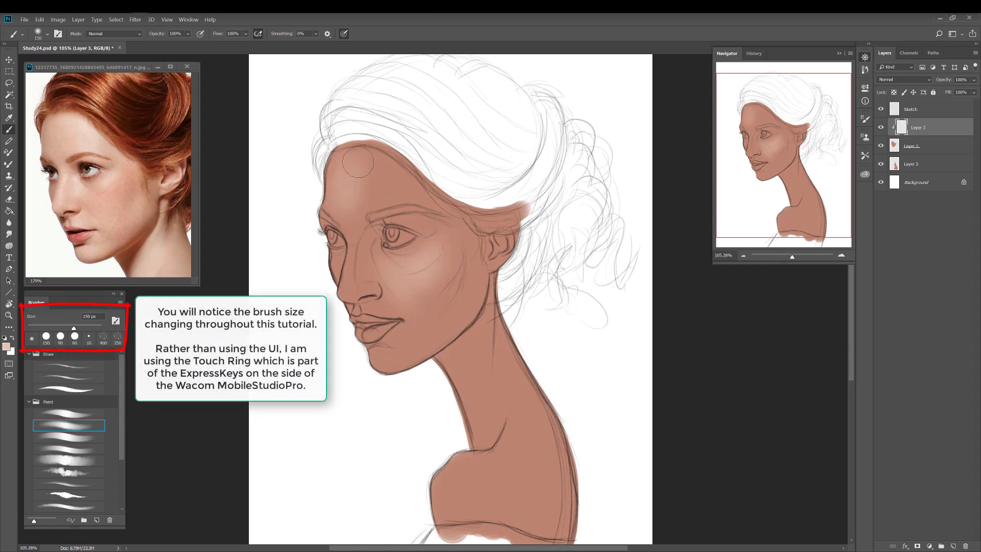
Step: Enlarge the brush up to 250 px and blend the peach tone from the forehead towards the temple
key("bracketright")
key("bracketright")
key("bracketright")
key("bracketright")
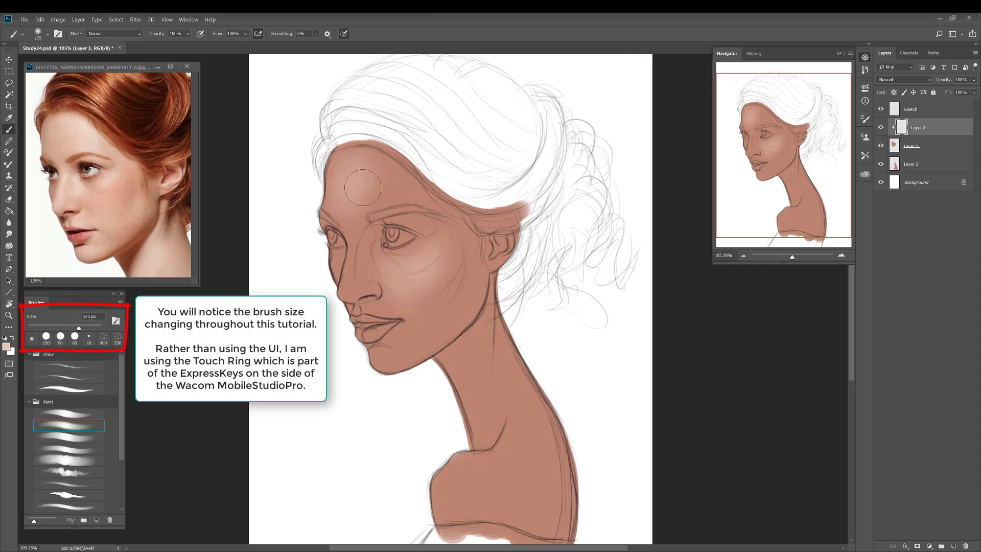
mouse_move(398, 193)
left_mouse_down()
mouse_move(425, 202)
mouse_move(354, 174)
mouse_move(395, 175)
mouse_move(449, 237)
left_mouse_up()
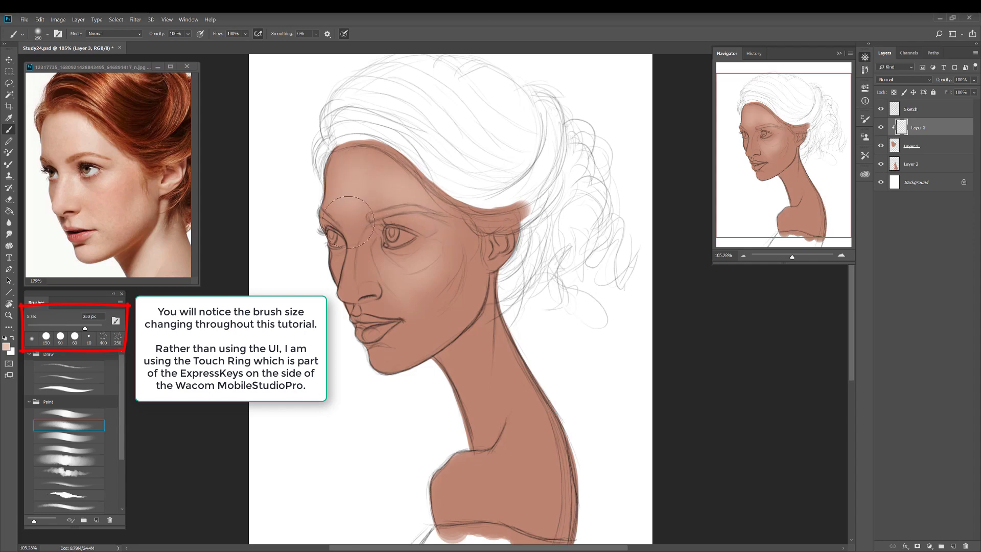
Step: Reduce the brush to about 100 px and paint the peach tone along the chin and jawline
key("bracketleft")
key("bracketleft")
key("bracketleft")
key("bracketleft")
key("bracketleft")
key("bracketleft")
key("bracketleft")
key("bracketleft")
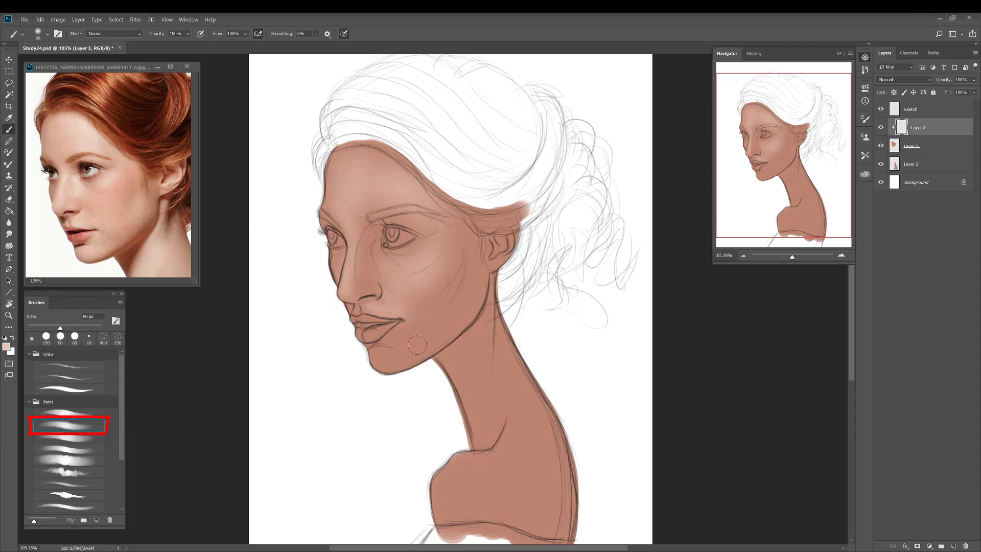
key("bracketright")
mouse_move(375, 364)
left_mouse_down()
mouse_move(411, 366)
mouse_move(385, 361)
mouse_move(433, 348)
mouse_move(385, 358)
mouse_move(485, 290)
mouse_move(447, 324)
mouse_move(483, 261)
mouse_move(470, 301)
mouse_move(473, 239)
mouse_move(451, 330)
mouse_move(456, 309)
mouse_move(415, 337)
mouse_move(432, 291)
mouse_move(422, 279)
mouse_move(450, 217)
mouse_move(444, 277)
mouse_move(418, 301)
mouse_move(451, 288)
mouse_move(400, 348)
mouse_move(453, 322)
mouse_move(484, 243)
mouse_move(437, 303)
mouse_move(421, 277)
mouse_move(442, 264)
mouse_move(377, 224)
mouse_move(369, 205)
mouse_move(420, 199)
mouse_move(376, 187)
mouse_move(382, 169)
mouse_move(451, 240)
mouse_move(456, 306)
mouse_move(466, 304)
mouse_move(418, 345)
mouse_move(379, 291)
mouse_move(405, 301)
mouse_move(418, 329)
mouse_move(401, 324)
mouse_move(450, 319)
mouse_move(403, 291)
mouse_move(406, 308)
mouse_move(449, 317)
mouse_move(408, 353)
mouse_move(514, 274)
mouse_move(501, 280)
mouse_move(488, 246)
mouse_move(516, 229)
mouse_move(418, 359)
mouse_move(433, 353)
mouse_move(450, 314)
mouse_move(439, 320)
mouse_move(421, 398)
mouse_move(446, 329)
left_mouse_up()
Step: Lighten the lower face further with the peach tone, varying the brush size up to 250 px
key("bracketleft")
key("bracketleft")
key("bracketright")
key("bracketright")
key("bracketright")
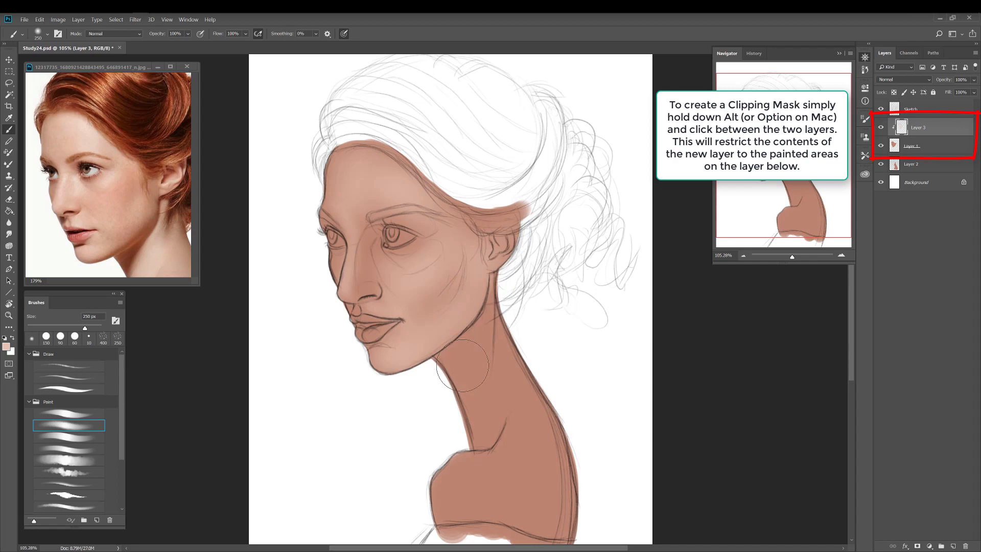
Step: Set the foreground colour to a pinker skin tone, hex e6a498
left_click(6, 347)
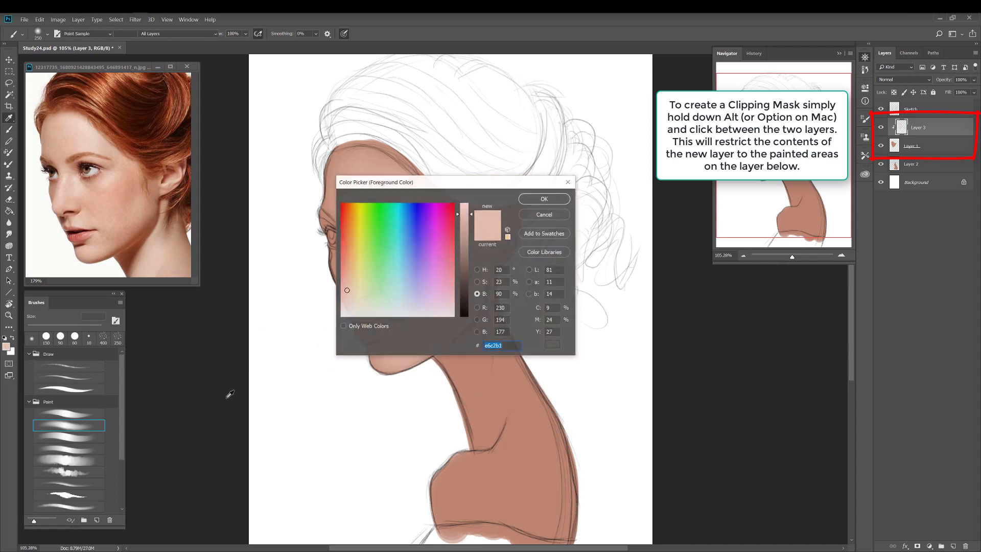
left_click(345, 281)
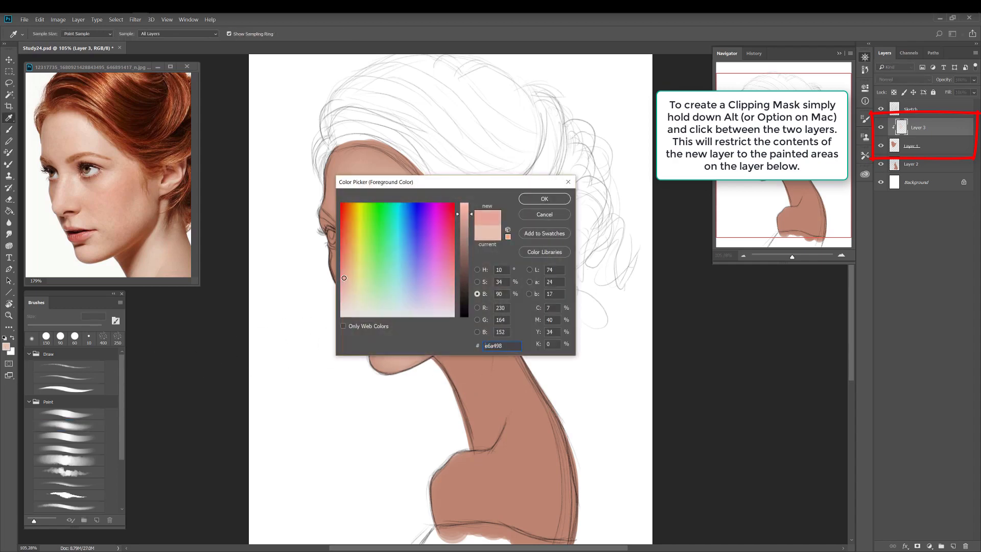
left_click(534, 204)
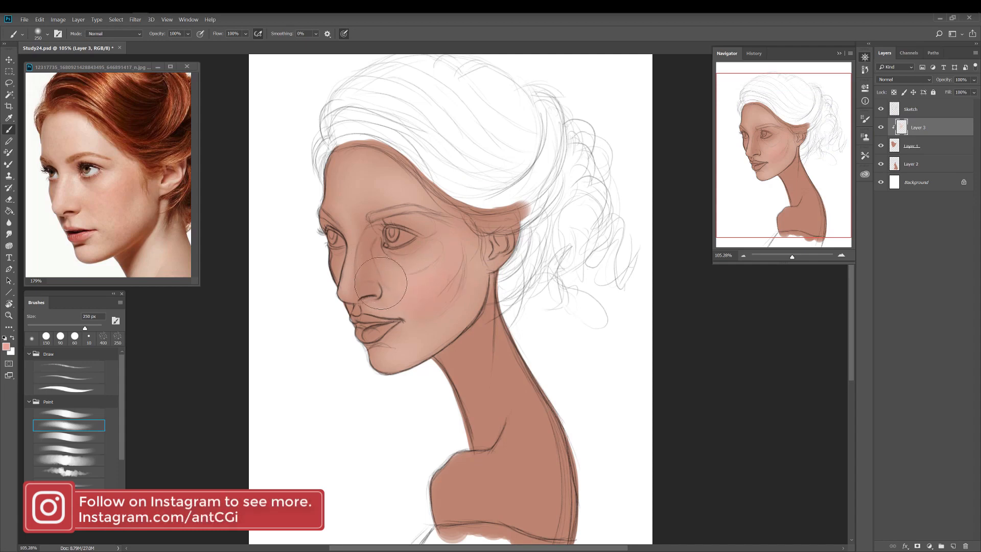
Step: Brush the pink tone over the cheek, nose and forehead, varying the brush size up to 250 px
key("bracketleft")
key("bracketleft")
key("bracketleft")
key("bracketleft")
key("bracketright")
key("bracketright")
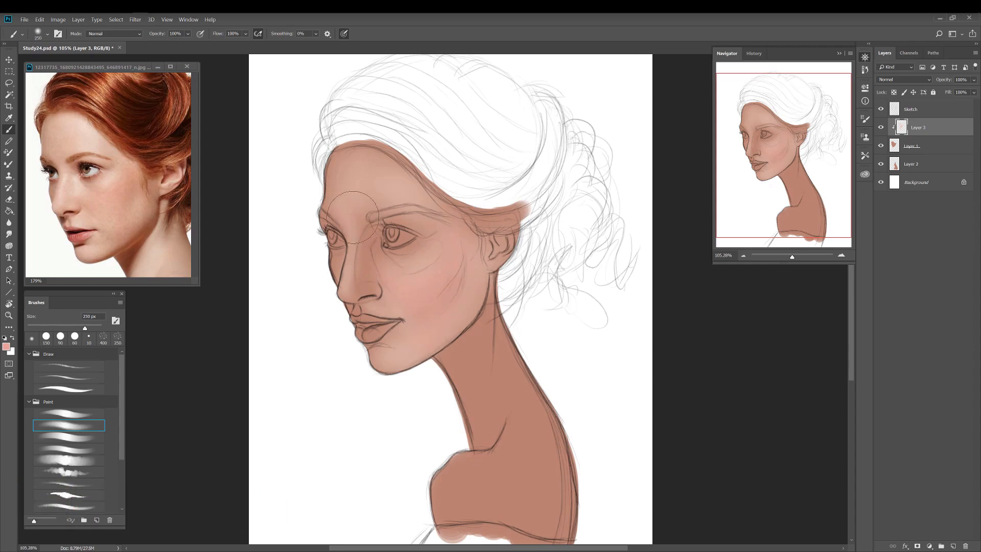
key("bracketright")
key("bracketright")
left_click(8, 346)
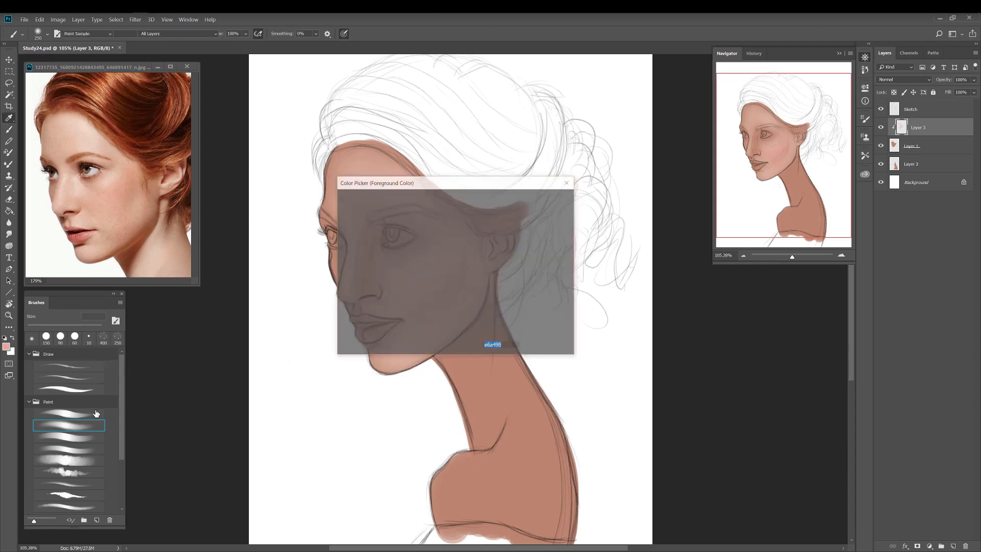
left_click(343, 299)
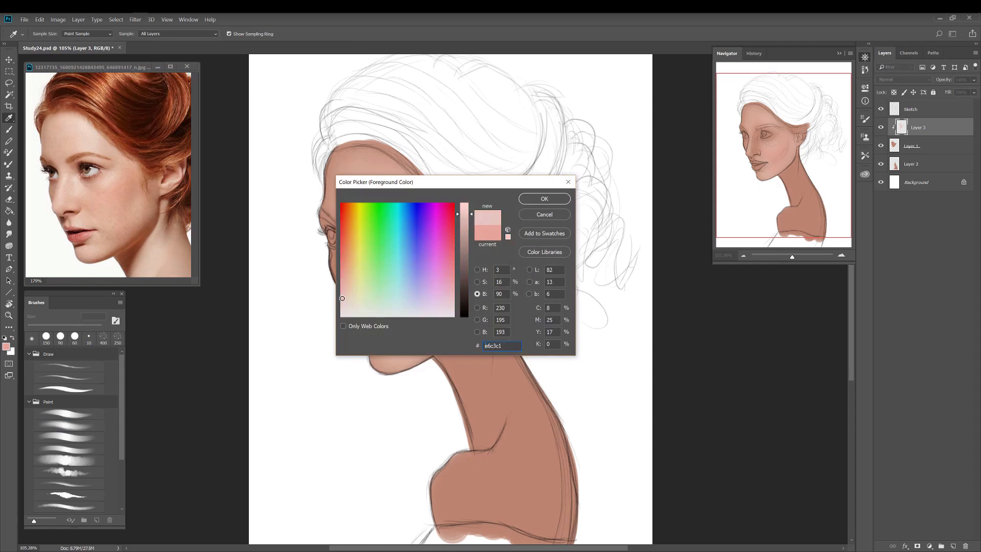
left_click(545, 215)
left_click(133, 239, "alt")
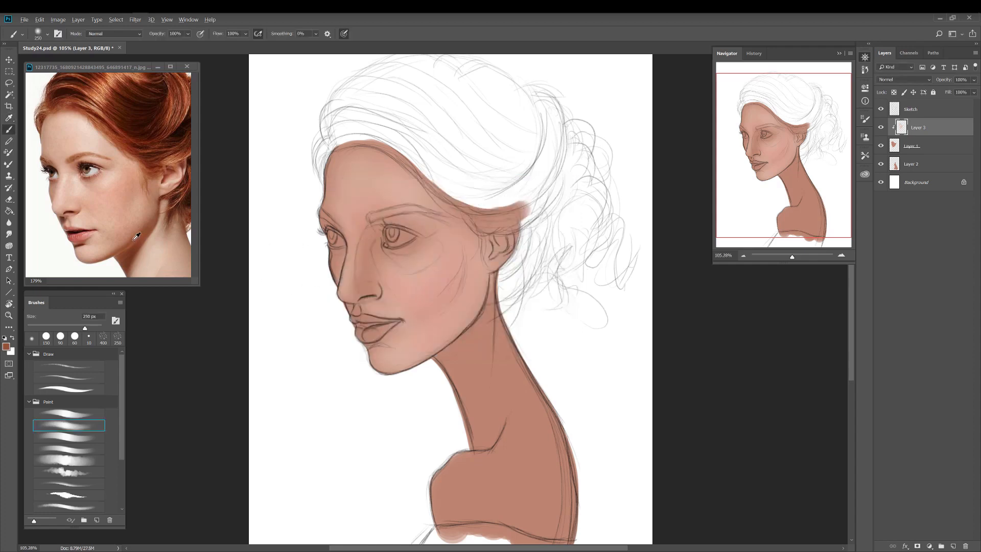
left_click(5, 348)
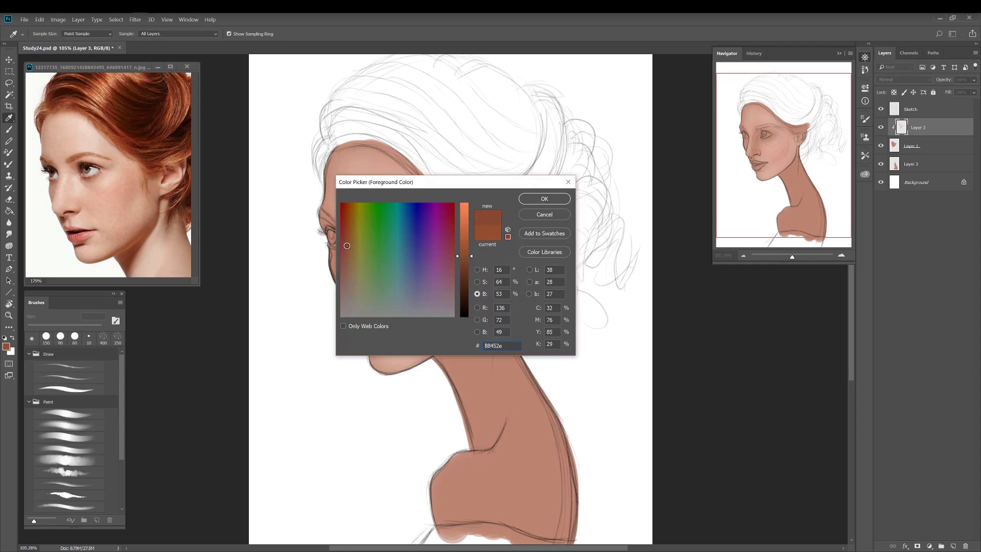
left_click_drag(346, 240, 346, 246)
left_click_drag(465, 251, 466, 249)
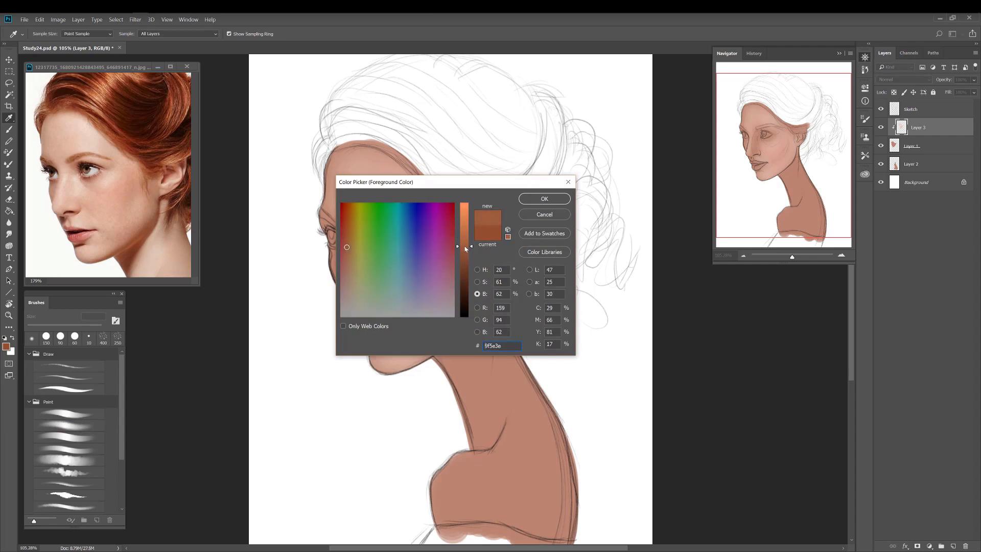
left_click(547, 216)
key("b")
Step: Sample the neck's skin tone and darken it to a brown shadow colour with hue 21° and 55% saturation
left_click(469, 352, "alt")
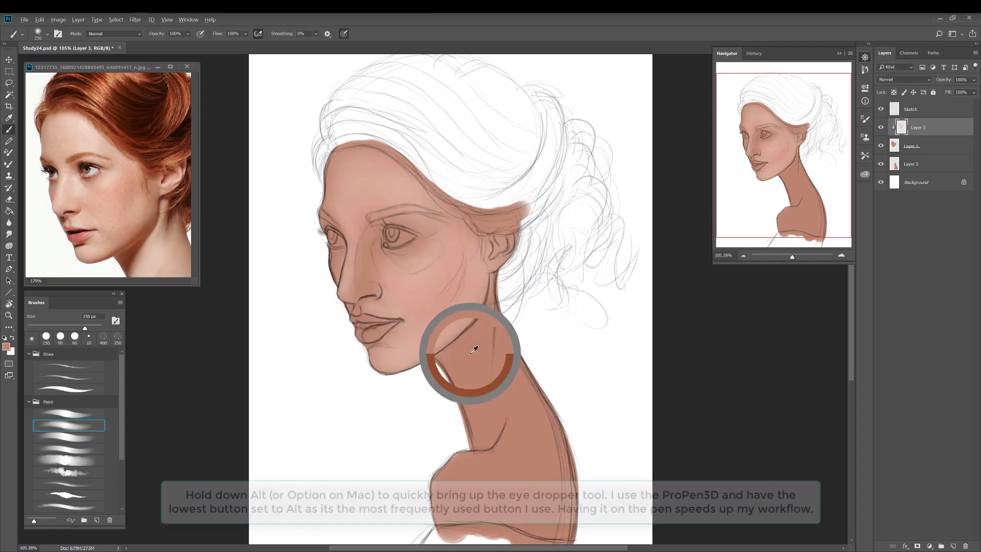
left_click(7, 347)
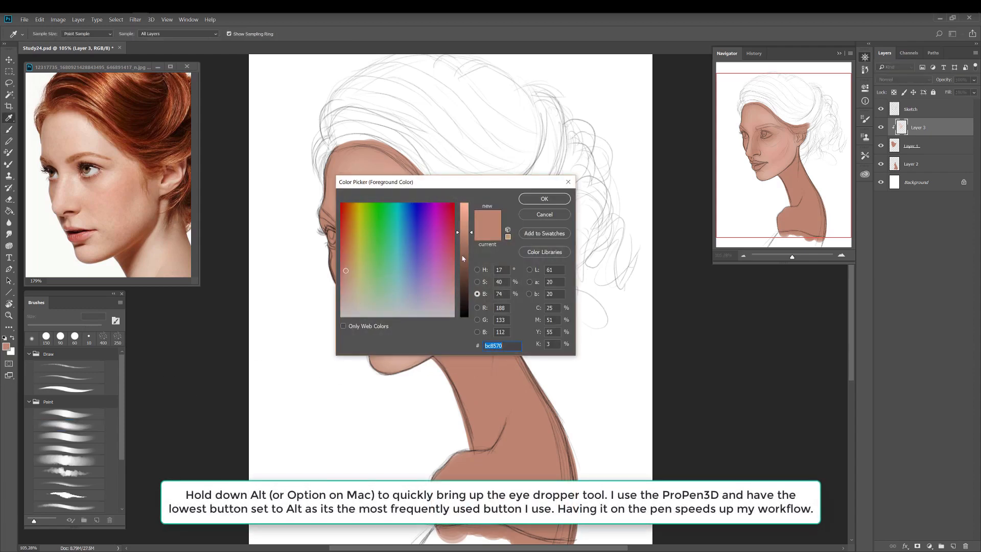
left_click_drag(464, 239, 464, 260)
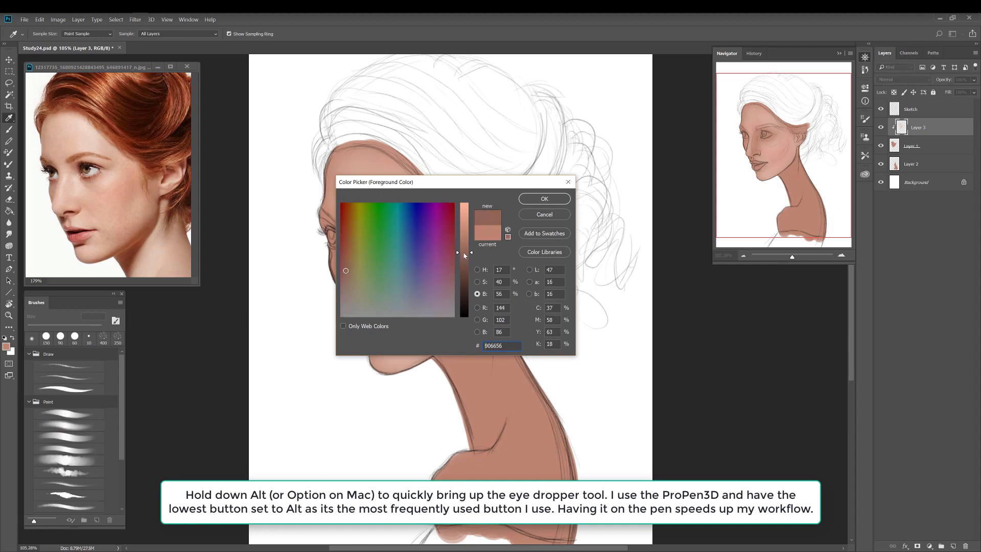
left_click(349, 267)
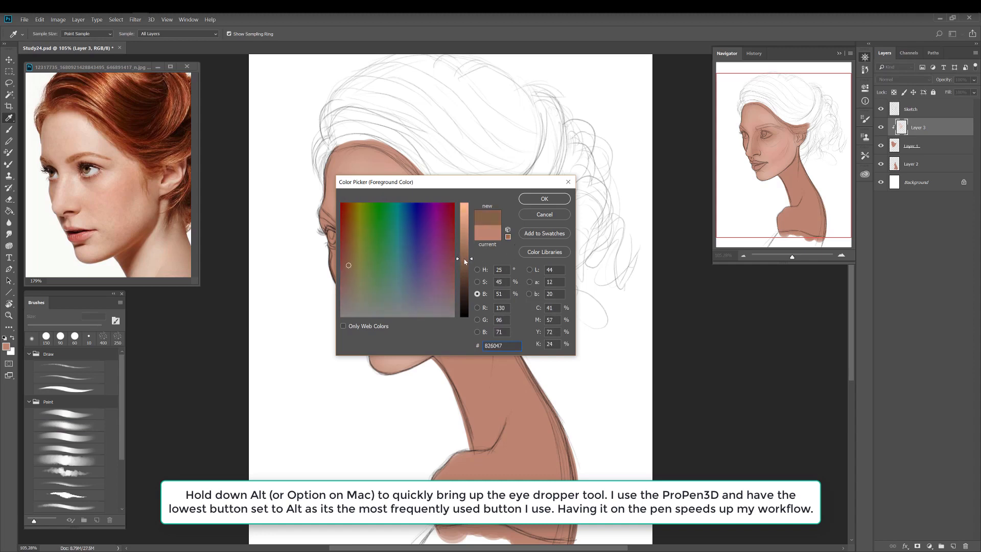
left_click_drag(348, 265, 348, 262)
left_click(466, 255)
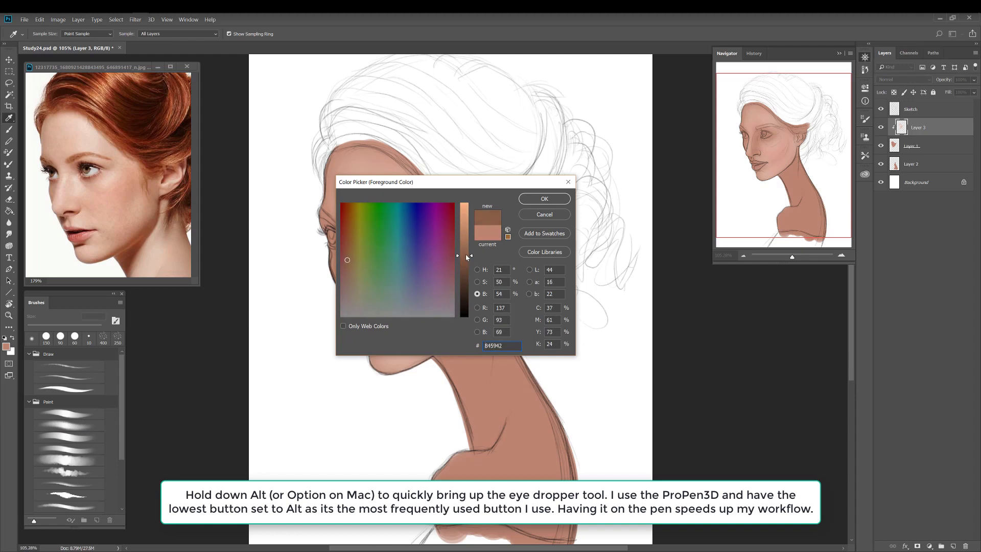
left_click(477, 282)
left_click_drag(471, 258, 471, 255)
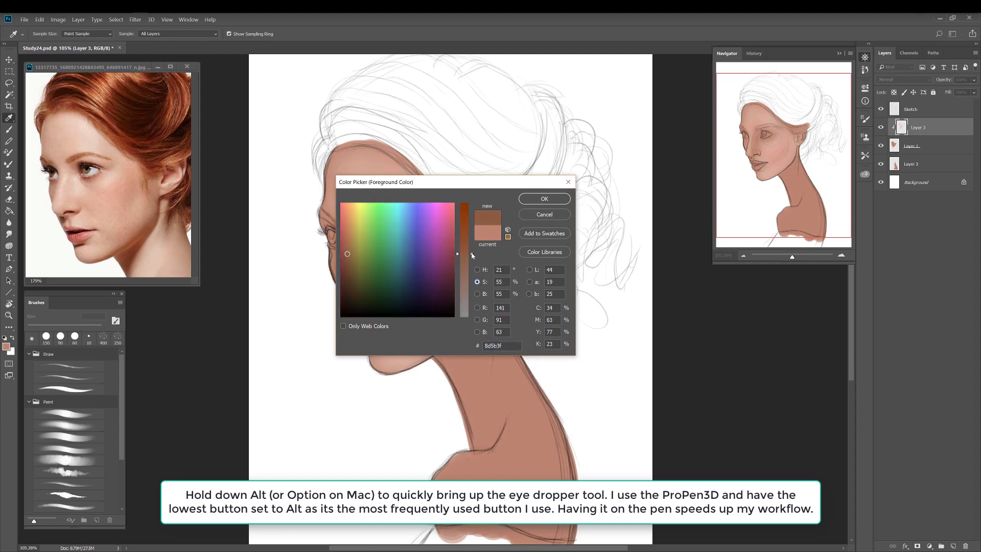
left_click(477, 294)
left_click(465, 259)
left_click(543, 199)
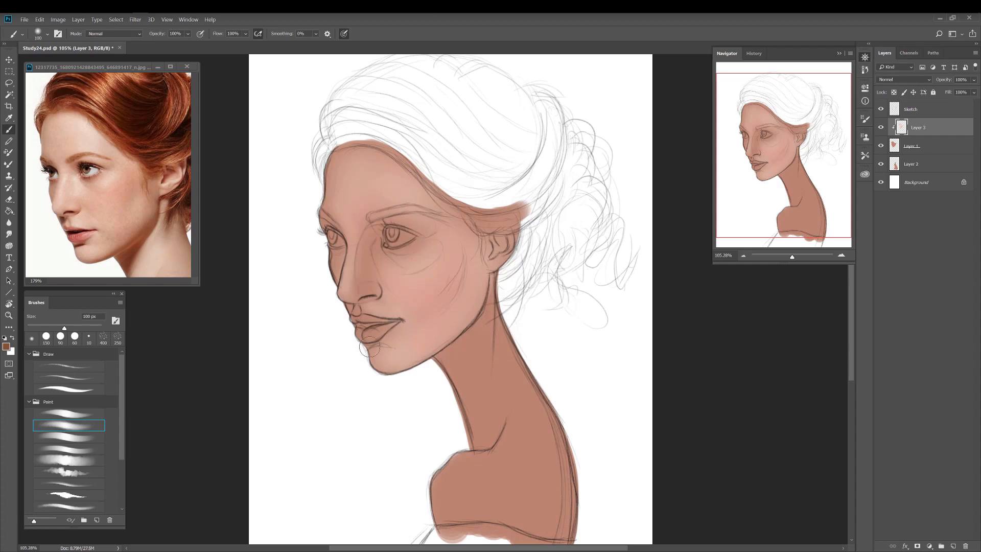
Step: Reduce the brush size and shade beneath the lower lip with the brown shadow colour
key("bracketleft")
key("bracketleft")
key("bracketleft")
key("bracketleft")
left_click_drag(394, 345, 397, 344)
Step: Enlarge the brush to 150 px and shade the side of the face from in front of the ear down the jaw
key("bracketright")
key("bracketright")
key("bracketright")
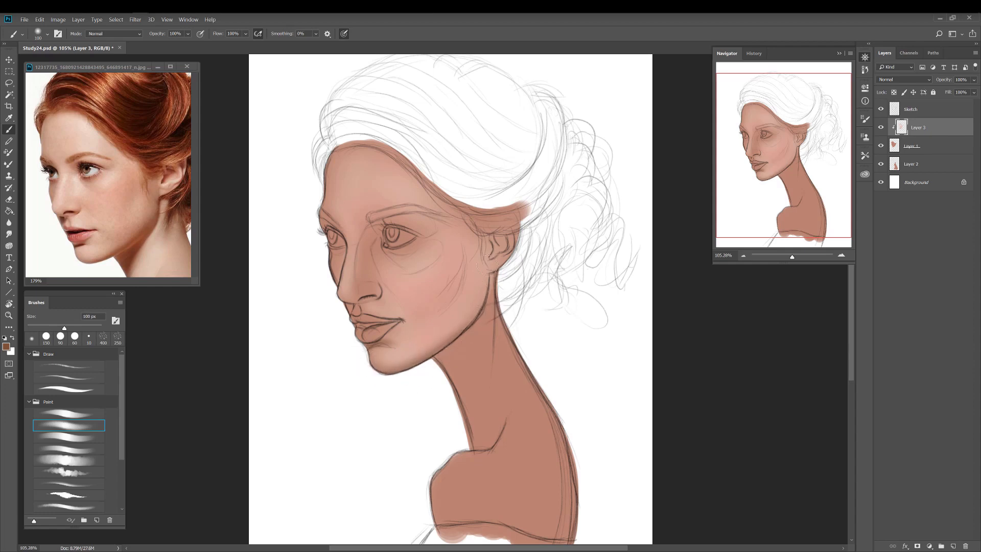
key("bracketright")
key("bracketright")
mouse_move(473, 227)
left_mouse_down()
mouse_move(477, 312)
mouse_move(485, 283)
mouse_move(459, 327)
left_mouse_up()
left_click_drag(478, 262, 443, 343)
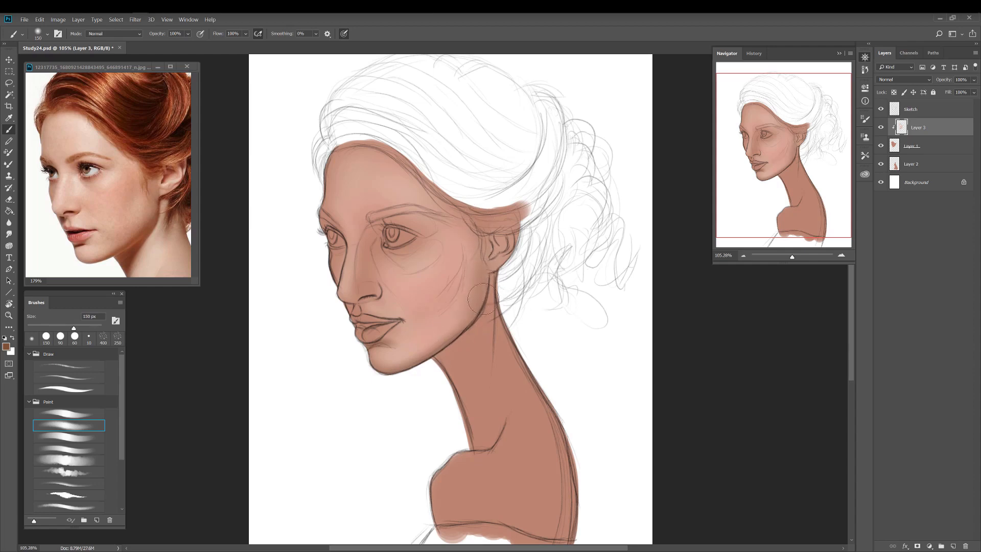
key("bracketleft")
key("bracketright")
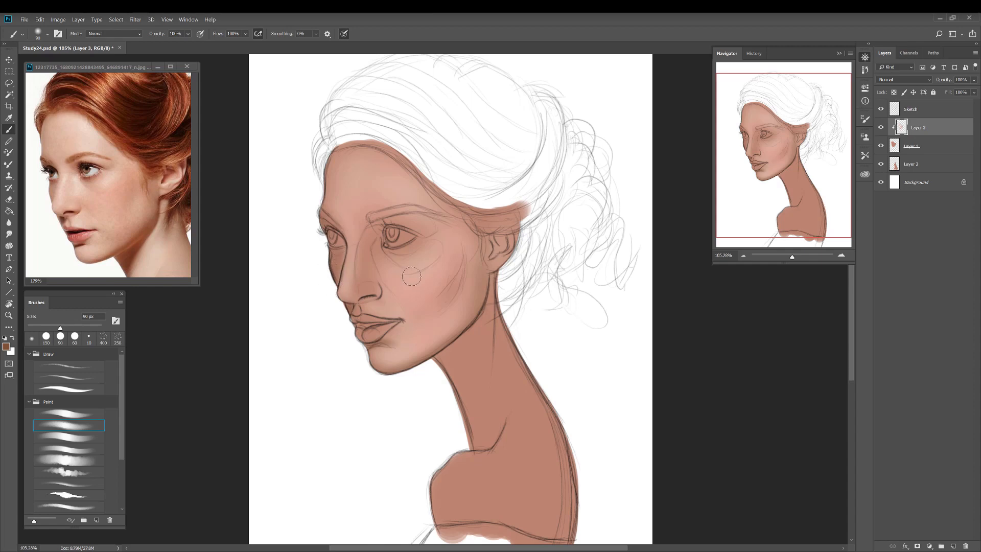
Step: Sample the cheek's skin tone and lighten it to a pale pink highlight colour, hex f3d5cc
left_click(439, 263, "alt")
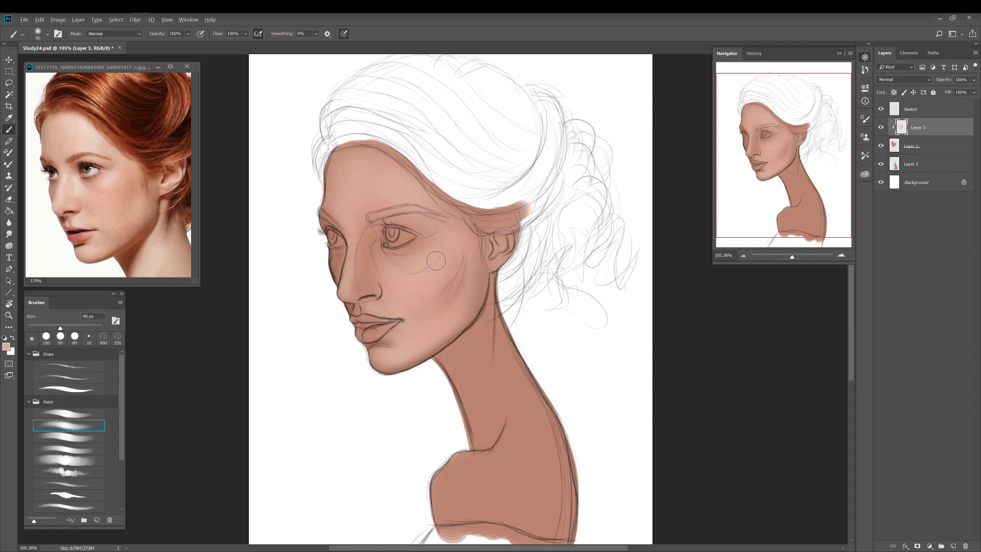
left_click(7, 347)
left_click_drag(468, 217, 468, 208)
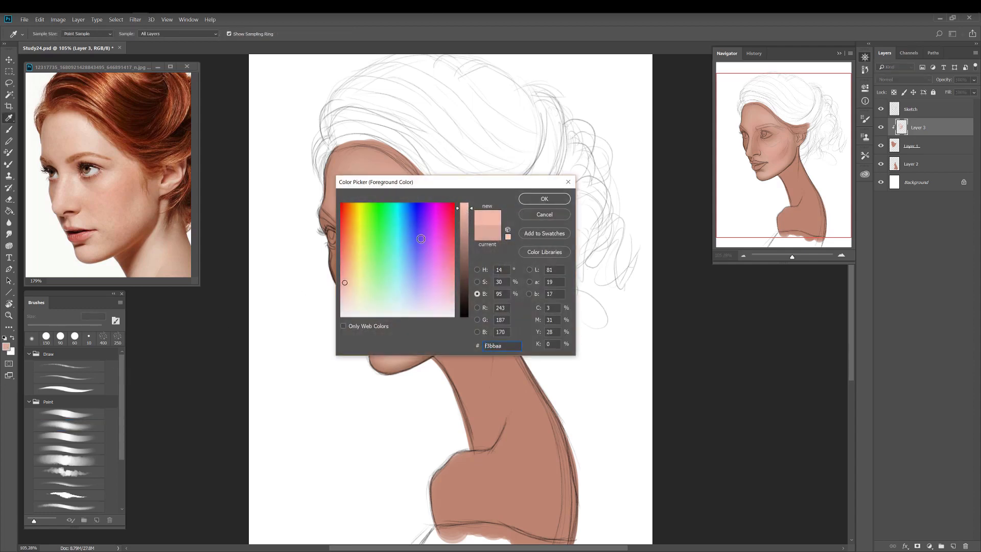
left_click_drag(345, 285, 345, 300)
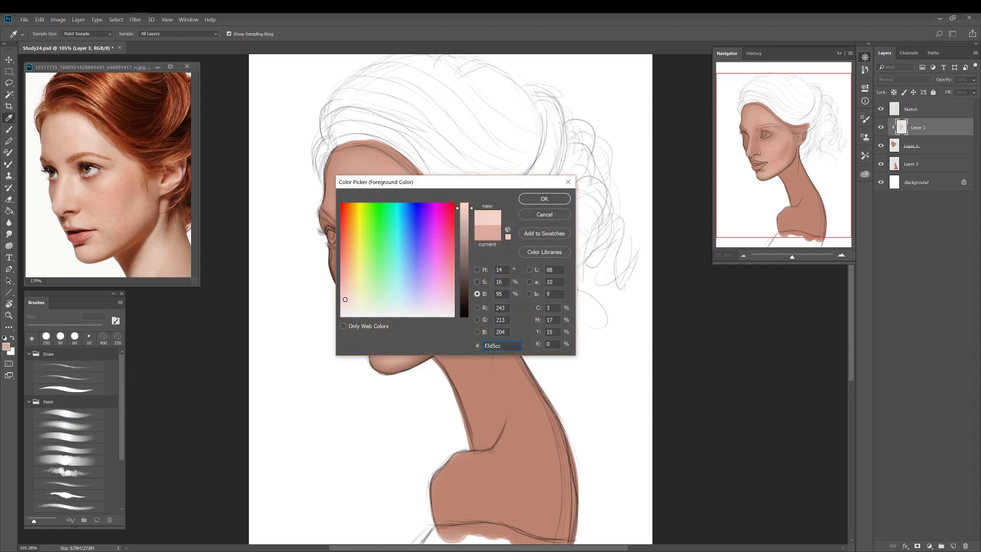
left_click(543, 199)
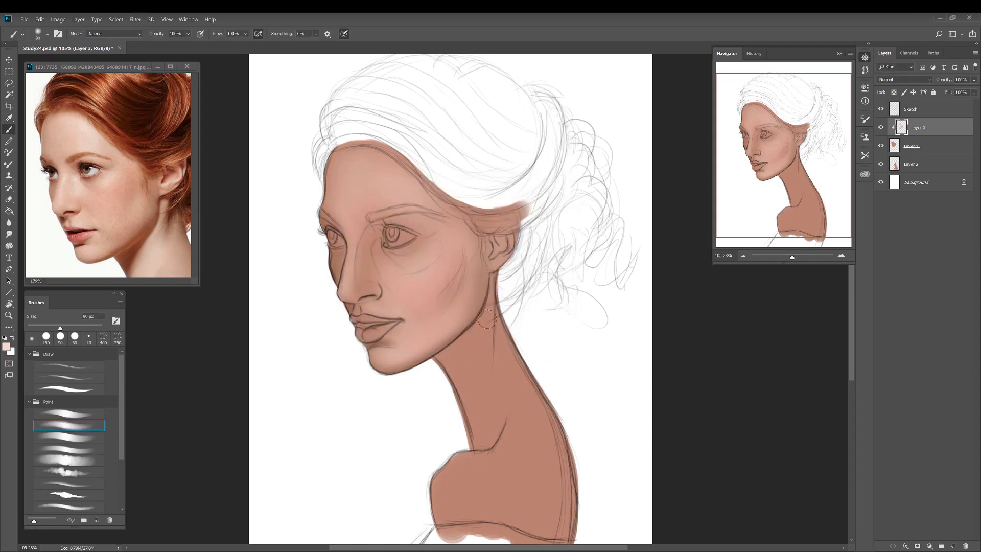
Step: Enlarge the brush and paint the pale highlight over the forehead and the cheek below the eye
key("bracketright")
key("bracketright")
key("bracketright")
key("bracketright")
key("bracketright")
mouse_move(367, 205)
left_mouse_down()
mouse_move(423, 204)
mouse_move(385, 192)
mouse_move(369, 179)
mouse_move(418, 203)
mouse_move(366, 163)
mouse_move(405, 188)
mouse_move(407, 178)
mouse_move(397, 196)
mouse_move(354, 216)
mouse_move(438, 227)
mouse_move(408, 204)
mouse_move(439, 231)
mouse_move(432, 218)
mouse_move(382, 200)
mouse_move(379, 211)
mouse_move(441, 235)
mouse_move(386, 174)
mouse_move(413, 186)
mouse_move(348, 207)
mouse_move(357, 161)
mouse_move(424, 195)
mouse_move(470, 249)
mouse_move(449, 237)
mouse_move(433, 268)
mouse_move(400, 264)
mouse_move(421, 261)
mouse_move(440, 230)
mouse_move(427, 266)
mouse_move(431, 258)
mouse_move(408, 272)
mouse_move(438, 248)
mouse_move(397, 266)
mouse_move(449, 246)
mouse_move(423, 271)
mouse_move(445, 268)
mouse_move(418, 276)
left_mouse_up()
Step: Reduce the brush to 60 px and refine the pale highlights around the brow and eyes
key("bracketleft")
key("bracketleft")
key("bracketleft")
key("bracketleft")
key("bracketright")
key("bracketright")
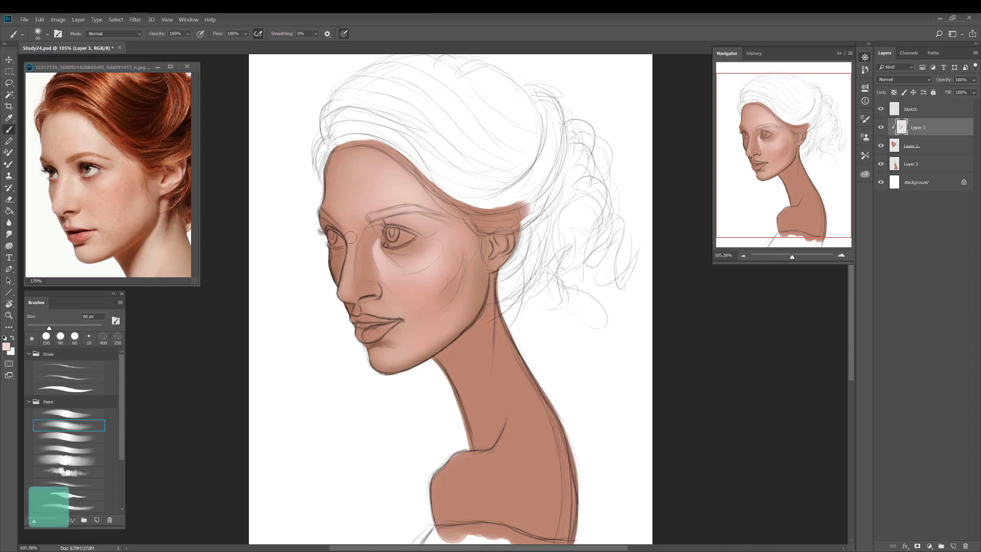
Step: Enlarge the brush to 125 px and paint a soft highlight down the side of the nose
key("bracketright")
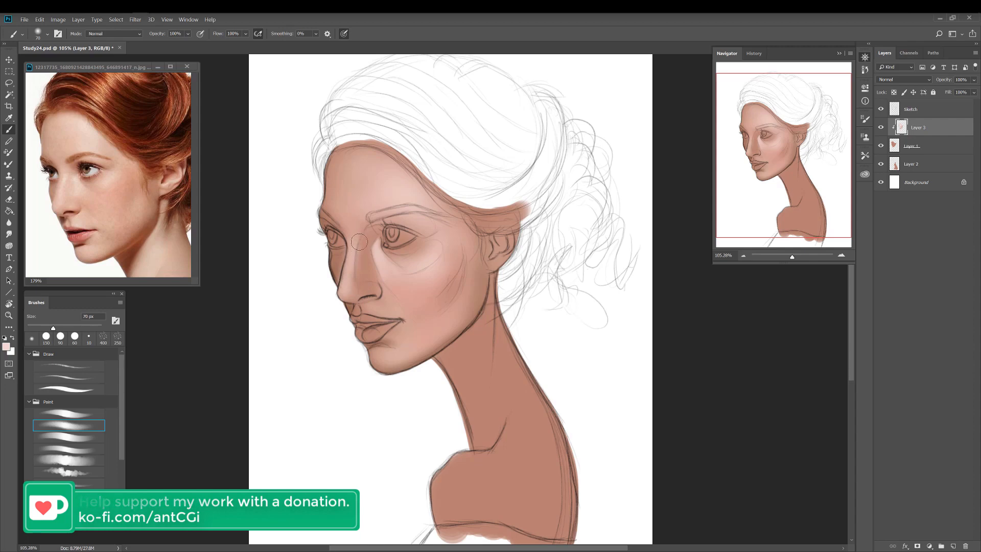
key("bracketright")
key("bracketright")
key("bracketright")
key("bracketright")
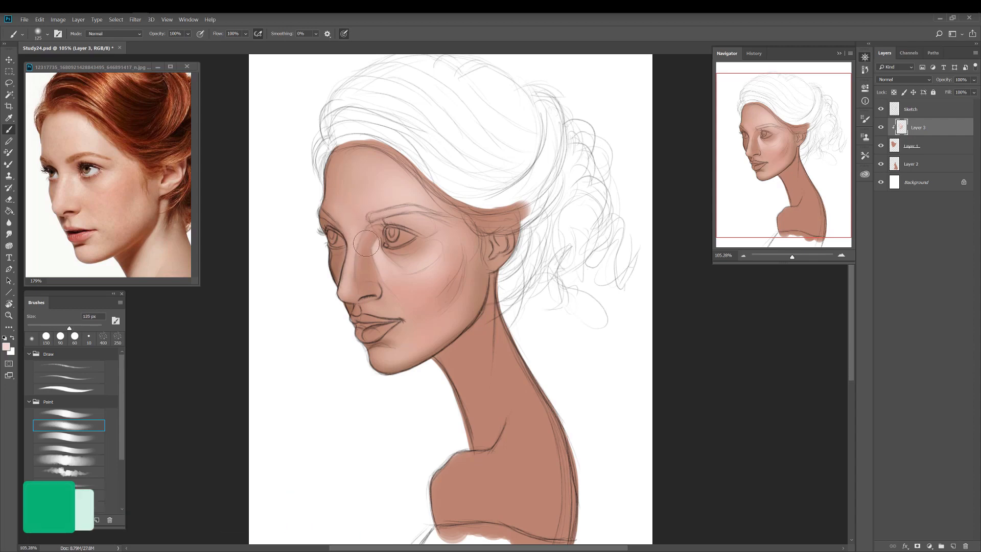
left_click_drag(366, 250, 366, 263)
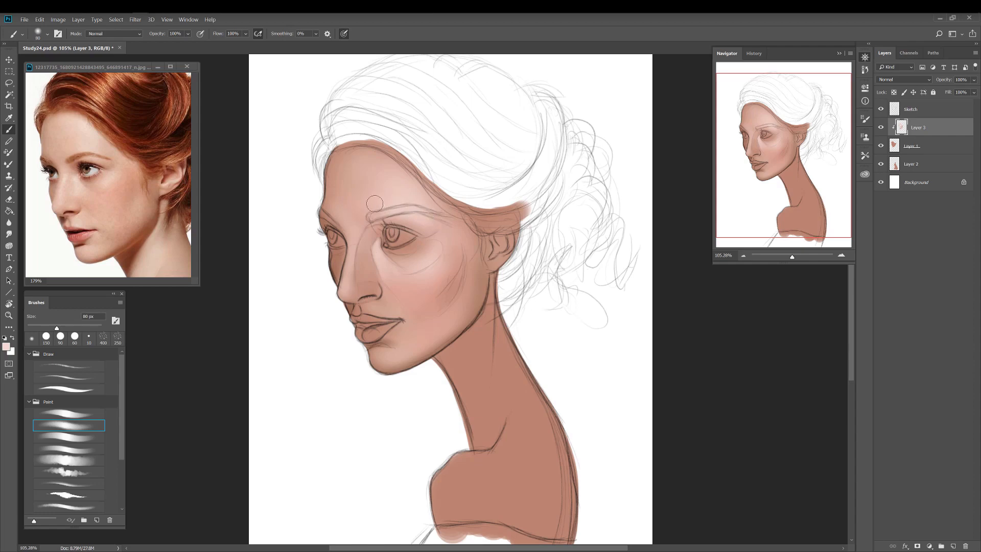
Step: Vary the brush size, finishing at 70 px, and build up the pale highlights on the forehead and around the mouth and chin
key("bracketright")
key("bracketright")
key("bracketright")
key("bracketright")
key("bracketright")
key("bracketright")
key("bracketright")
key("bracketright")
key("bracketleft")
key("bracketleft")
key("bracketleft")
key("bracketleft")
key("bracketleft")
key("bracketleft")
key("bracketleft")
key("bracketleft")
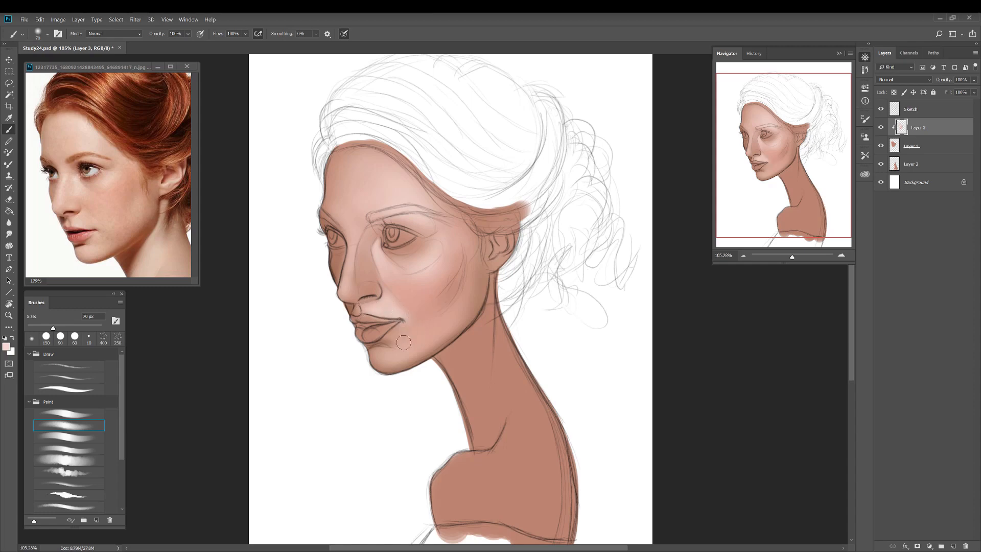
Step: Enlarge the brush to 125 px and soften the pale highlight over the lower cheek and along the jaw
key("bracketright")
key("bracketright")
key("bracketright")
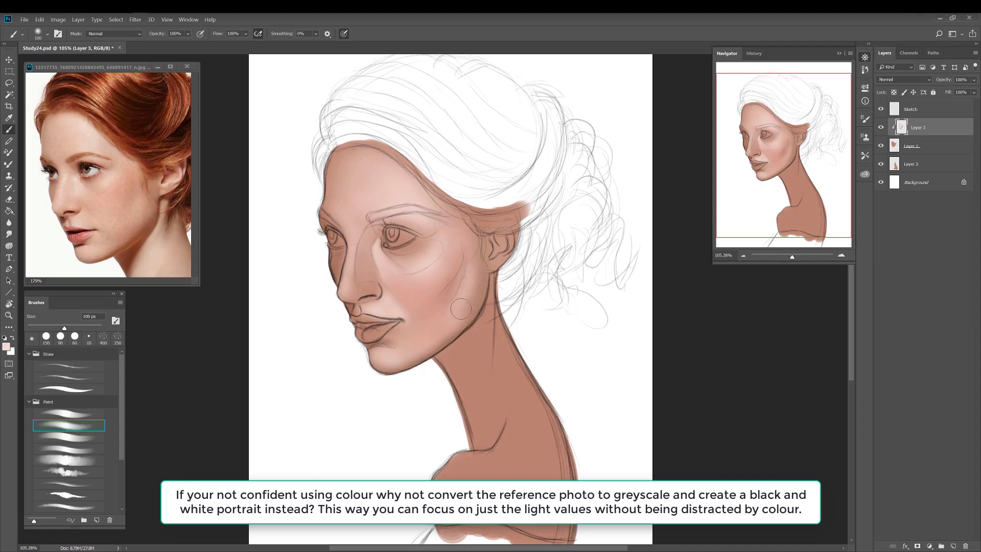
key("bracketright")
key("bracketright")
key("bracketleft")
Step: Sample the skin tone beneath the nearer eye and deepen it to a saturated reddish brown, hex ae5b3d
left_click(406, 246, "alt")
left_click(7, 347)
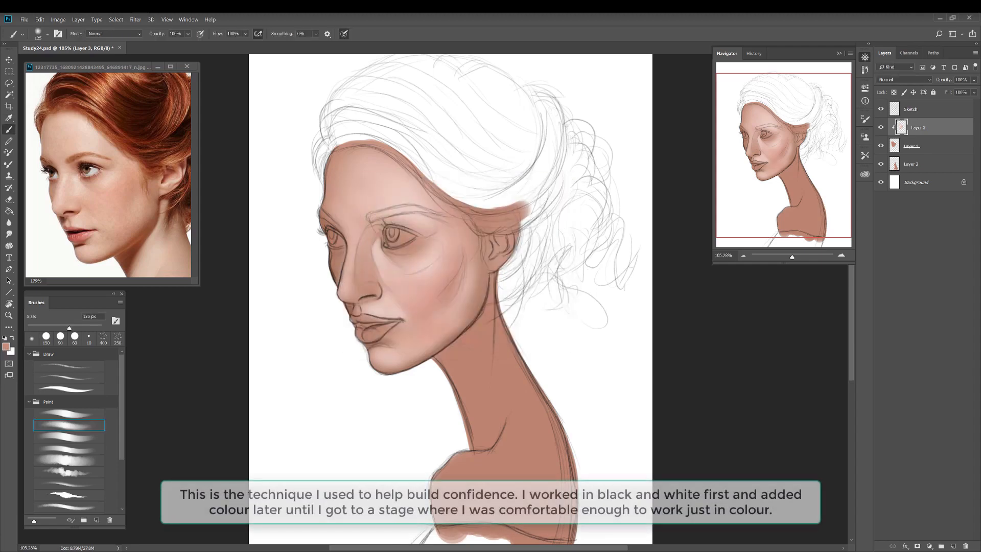
scroll(373, 232, "up", 3)
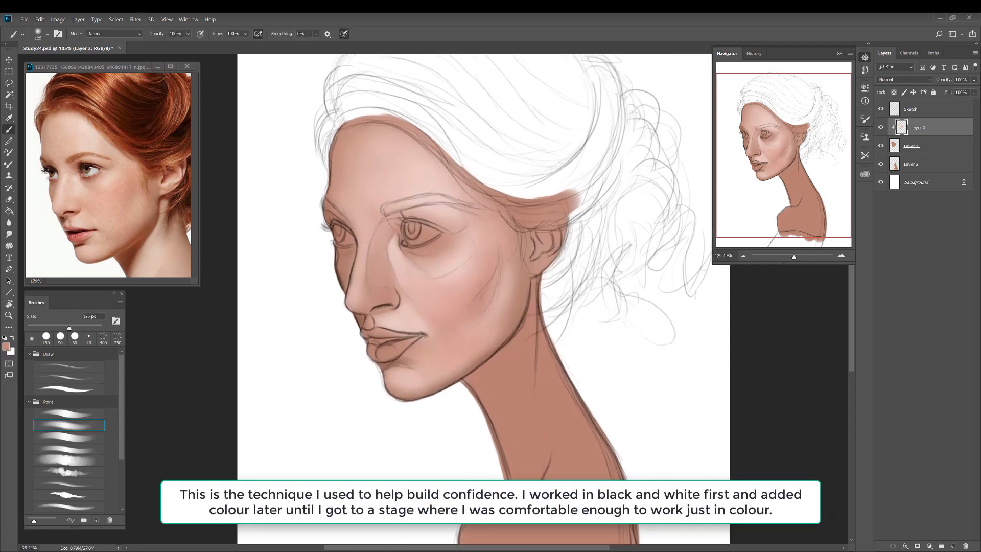
scroll(507, 337, "down", 2)
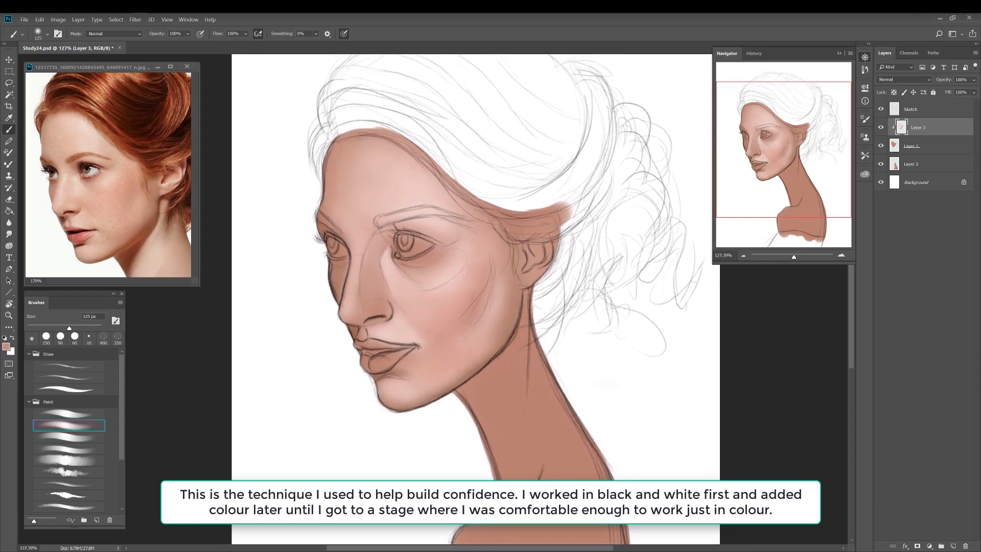
left_click(6, 347)
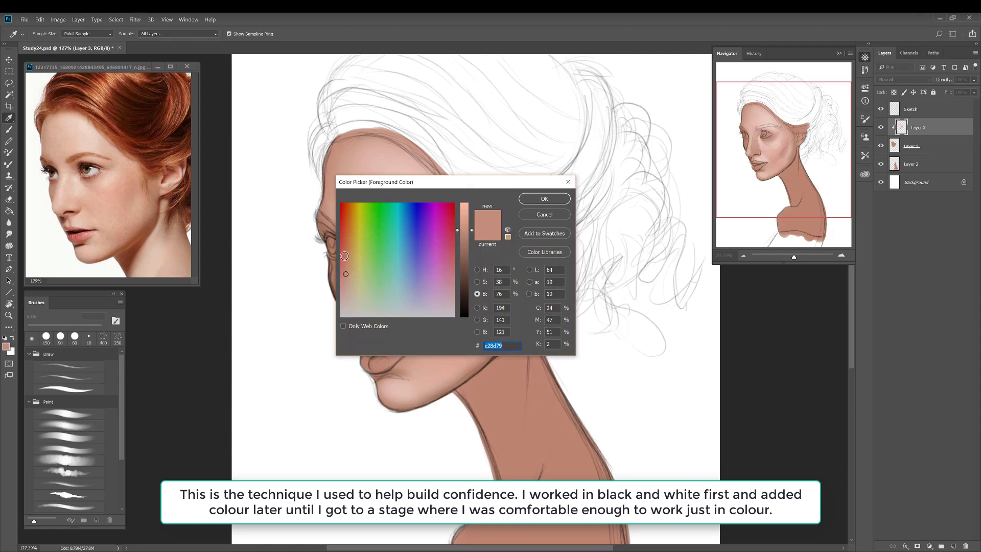
left_click(346, 253)
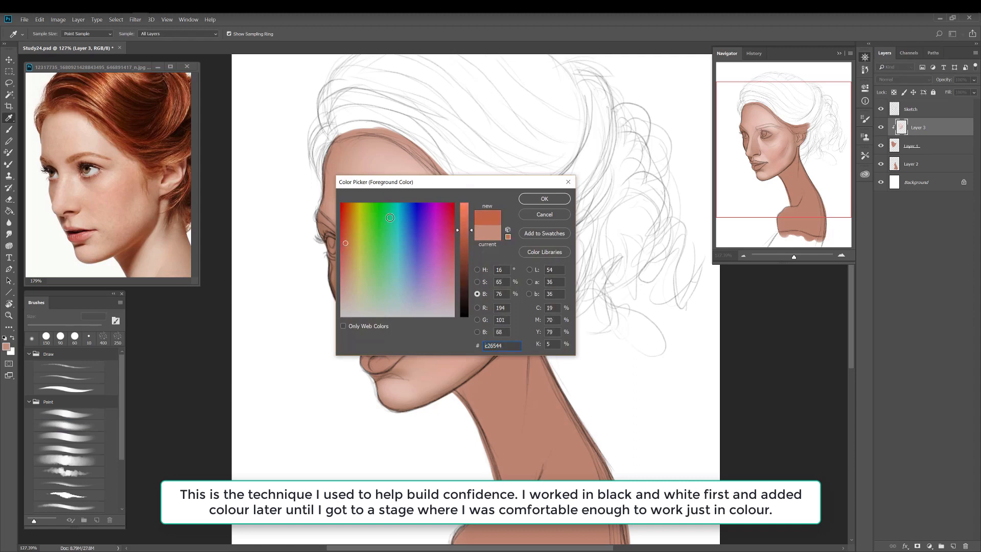
left_click(464, 238)
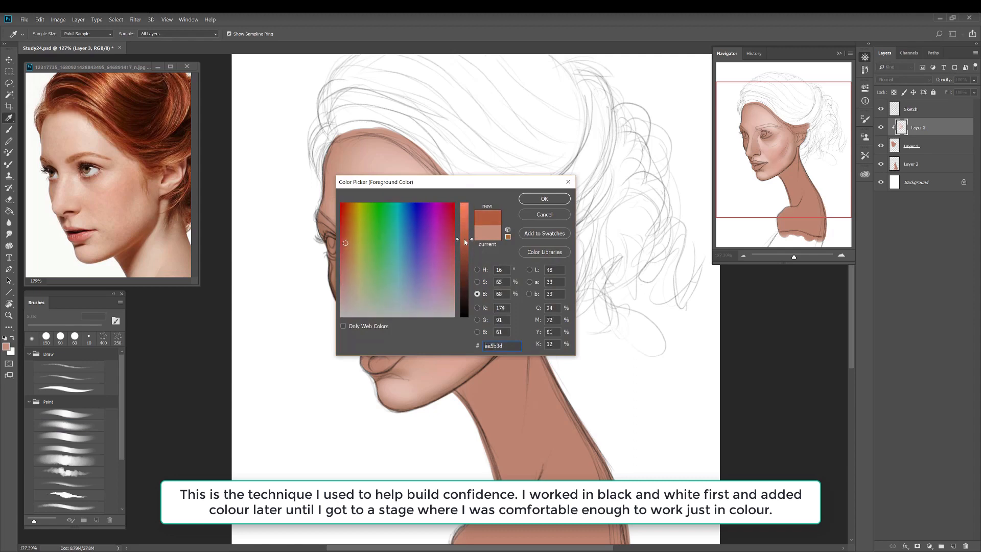
left_click(544, 198)
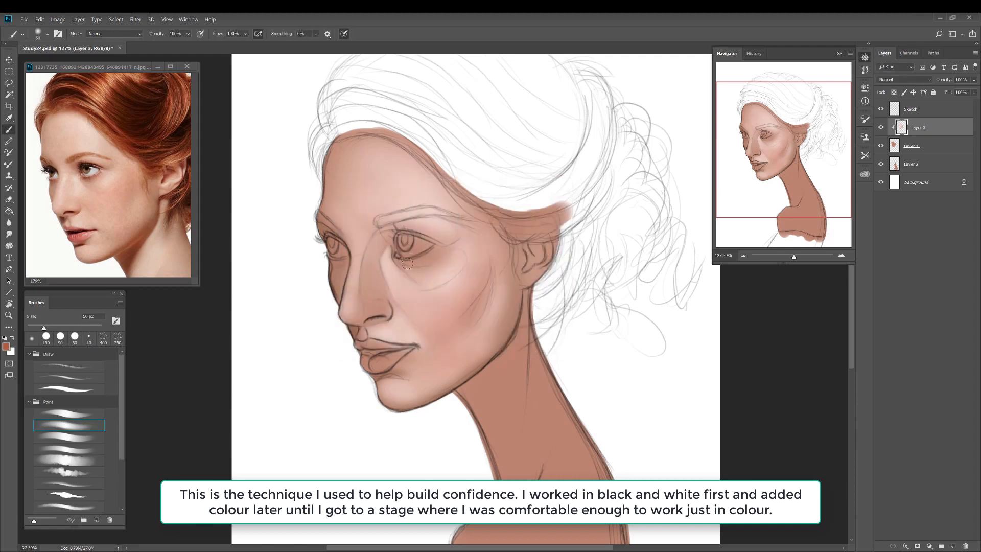